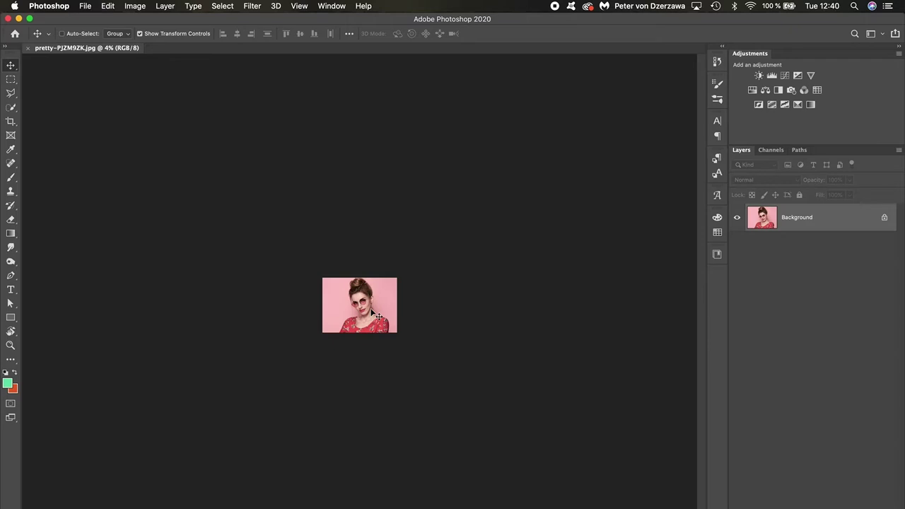
# Zoom in on the nose with Cmd+Plus until individual skin pixels show.
pyautogui.press('super+plus')
pyautogui.press('super+plus')
pyautogui.press('super+plus')
pyautogui.press('super+plus')
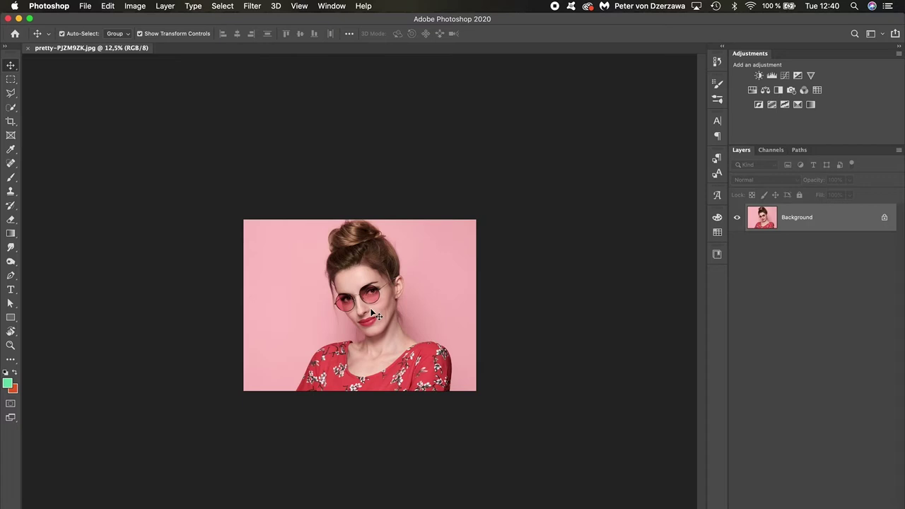
pyautogui.press('super+plus')
pyautogui.press('super+plus')
pyautogui.press('super+plus')
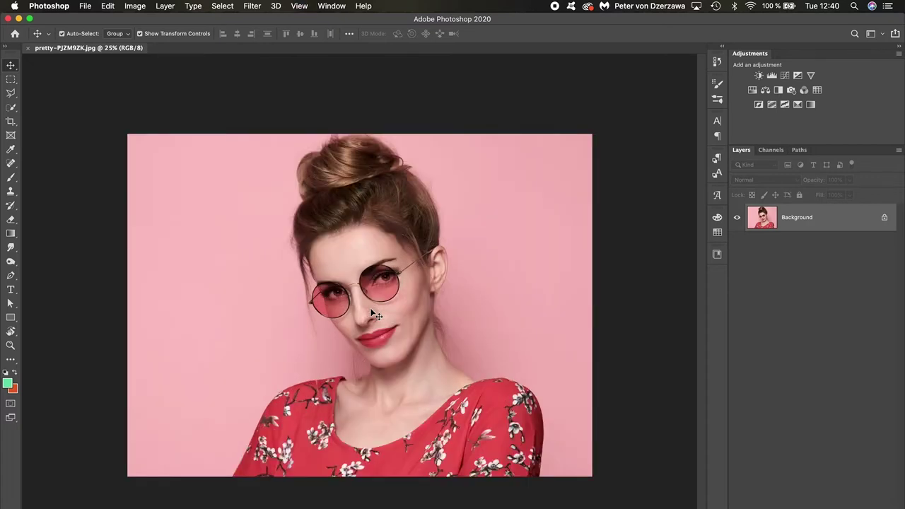
pyautogui.press('super+plus')
pyautogui.press('super+plus')
pyautogui.press('super+plus')
pyautogui.press('super+plus')
pyautogui.press('super+plus')
pyautogui.press('super+plus')
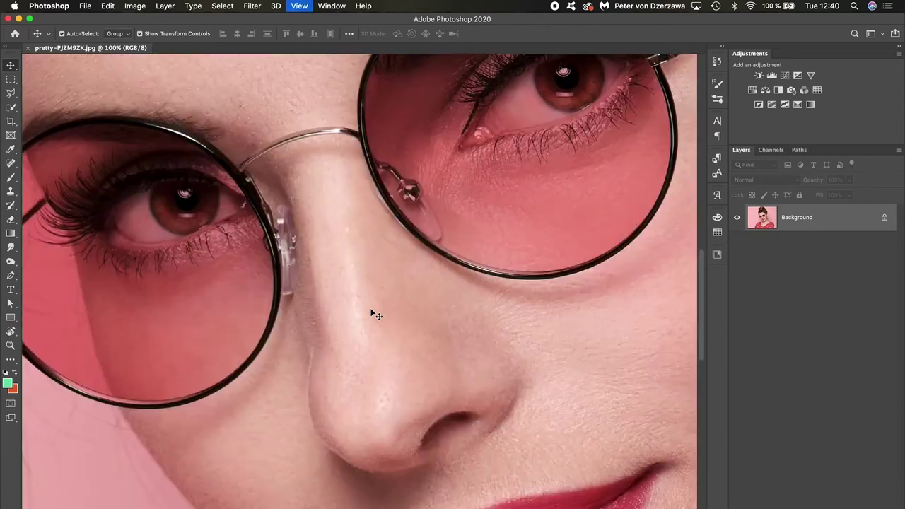
pyautogui.press('super+plus')
pyautogui.press('super+plus')
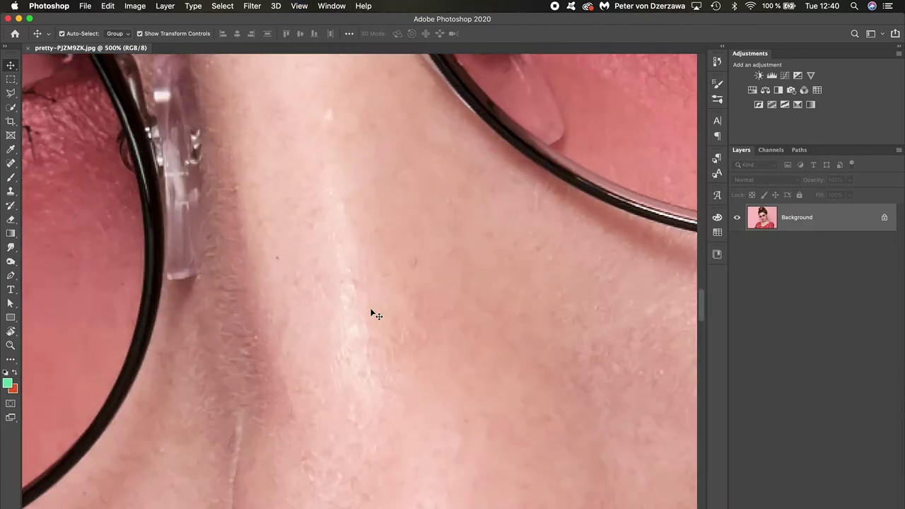
pyautogui.press('super+plus')
pyautogui.press('super+plus')
pyautogui.press('super+plus')
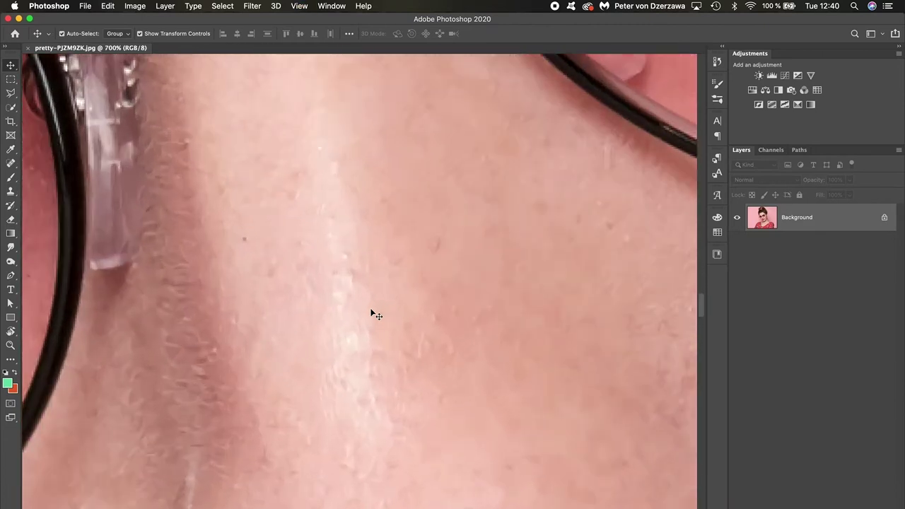
pyautogui.press('super')
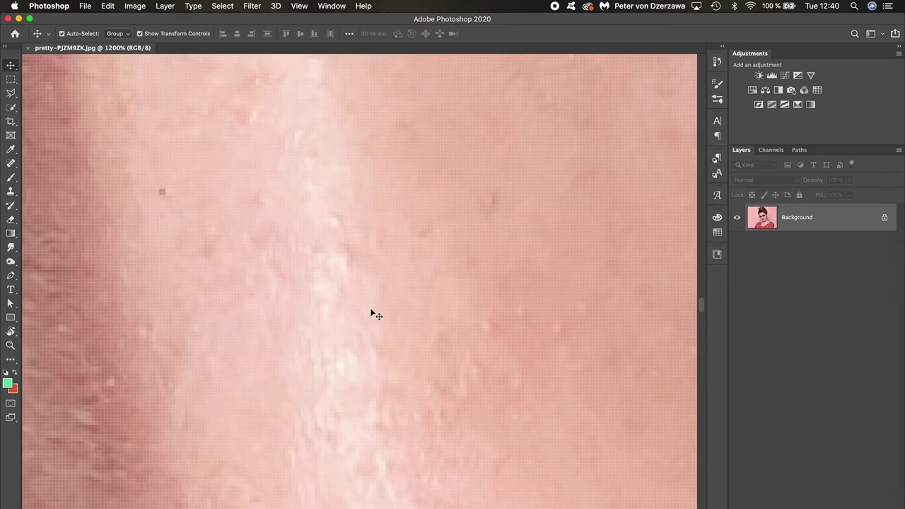
# Zoom out to a tiny speck, back in to maximum, then settle at 200% on eyes, glasses and nose.
pyautogui.press('super+minus')
pyautogui.press('super+minus')
pyautogui.press('super+minus')
pyautogui.press('super+minus')
pyautogui.press('super+minus')
pyautogui.press('super+minus')
pyautogui.press('super+minus')
pyautogui.press('super+minus')
pyautogui.press('super+minus')
pyautogui.press('super+minus')
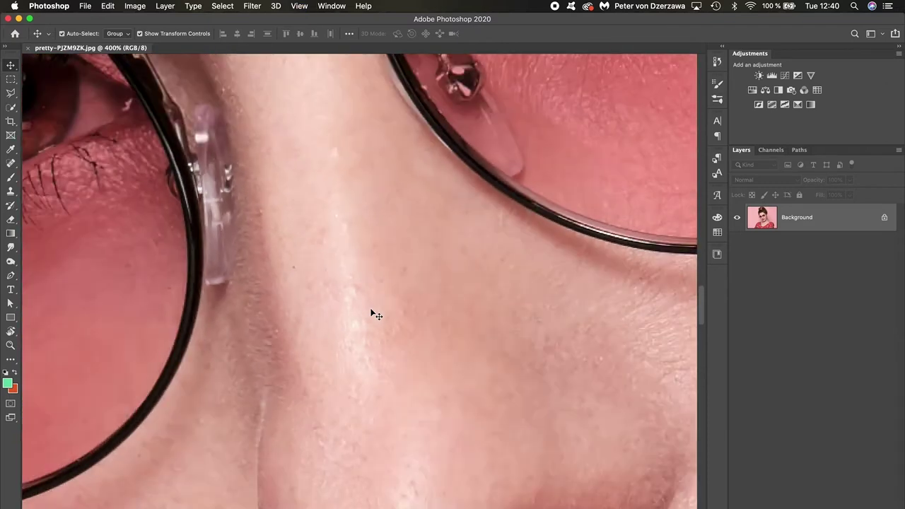
pyautogui.press('super+minus')
pyautogui.press('super+minus')
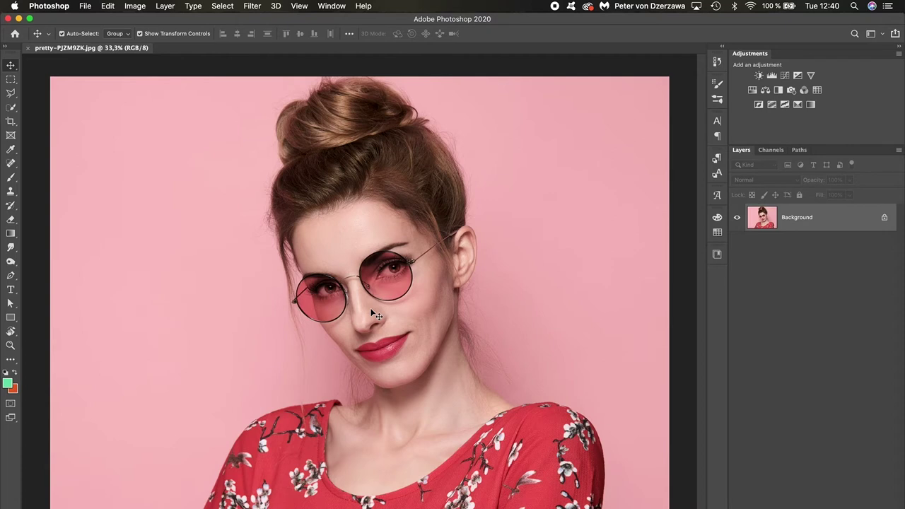
pyautogui.press('super+minus')
pyautogui.press('super+minus')
pyautogui.press('super+minus')
pyautogui.press('super+minus')
pyautogui.press('super+minus')
pyautogui.press('super+minus')
pyautogui.press('super+minus')
pyautogui.press('super+minus')
pyautogui.press('super+minus')
pyautogui.press('super+minus')
pyautogui.press('super+minus')
pyautogui.press('super+minus')
pyautogui.press('super+minus')
pyautogui.press('super+minus')
pyautogui.press('super+minus')
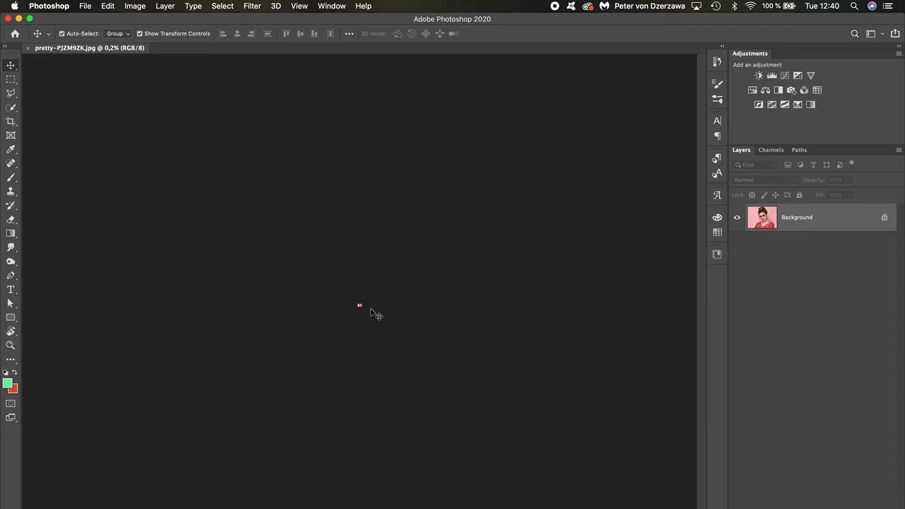
pyautogui.press('super+plus')
pyautogui.press('super+plus')
pyautogui.press('super+plus')
pyautogui.press('super+plus')
pyautogui.press('super+plus')
pyautogui.press('super+plus')
pyautogui.press('super+plus')
pyautogui.press('super+plus')
pyautogui.press('super+plus')
pyautogui.press('super+plus')
pyautogui.press('super+plus')
pyautogui.press('super+plus')
pyautogui.press('super+plus')
pyautogui.press('super+plus')
pyautogui.press('super+plus')
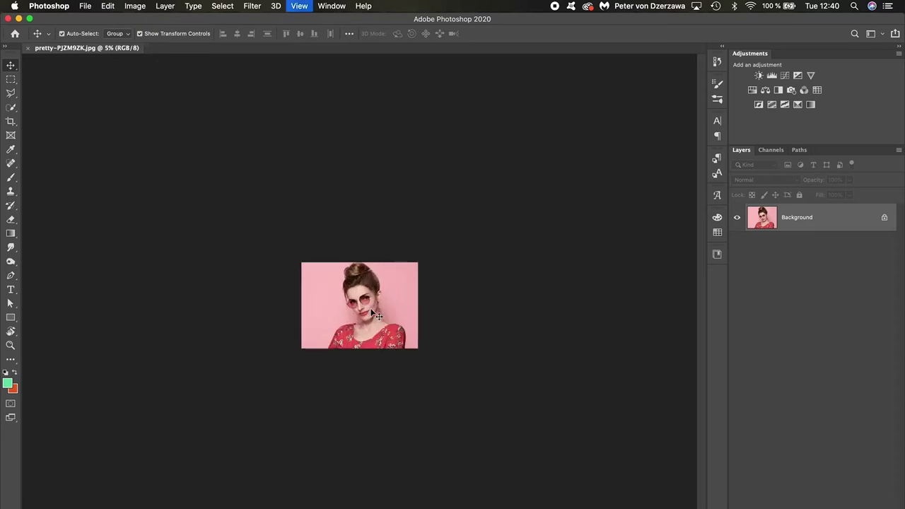
pyautogui.press('super+plus')
pyautogui.press('super+plus')
pyautogui.press('super+plus')
pyautogui.press('super+plus')
pyautogui.press('super+plus')
pyautogui.press('super+plus')
pyautogui.press('super+plus')
pyautogui.press('super+plus')
pyautogui.press('super+plus')
pyautogui.press('super+plus')
pyautogui.press('super+plus')
pyautogui.press('super+plus')
pyautogui.press('super+plus')
pyautogui.press('super+plus')
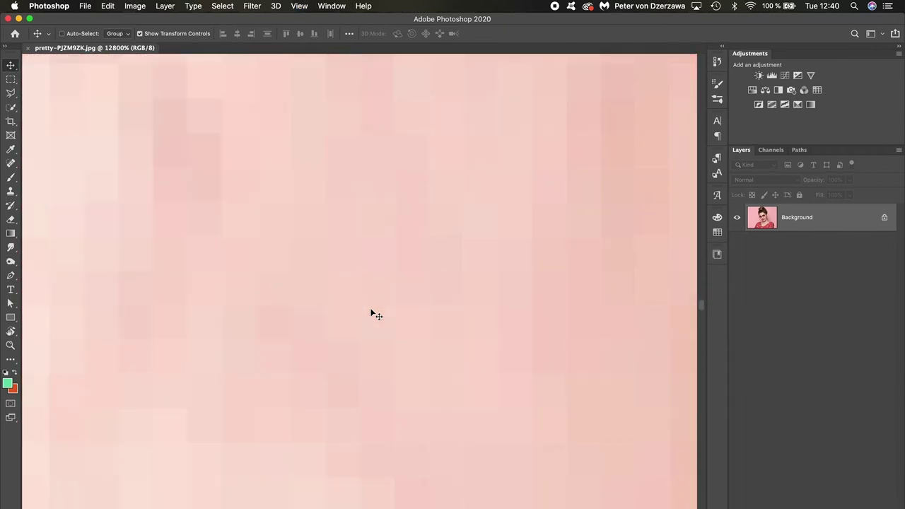
pyautogui.press('super+minus')
pyautogui.press('super+minus')
pyautogui.press('super+minus')
pyautogui.press('super+minus')
pyautogui.press('super+minus')
pyautogui.press('super+minus')
pyautogui.press('super+minus')
pyautogui.press('super+minus')
pyautogui.press('super+minus')
pyautogui.press('super+minus')
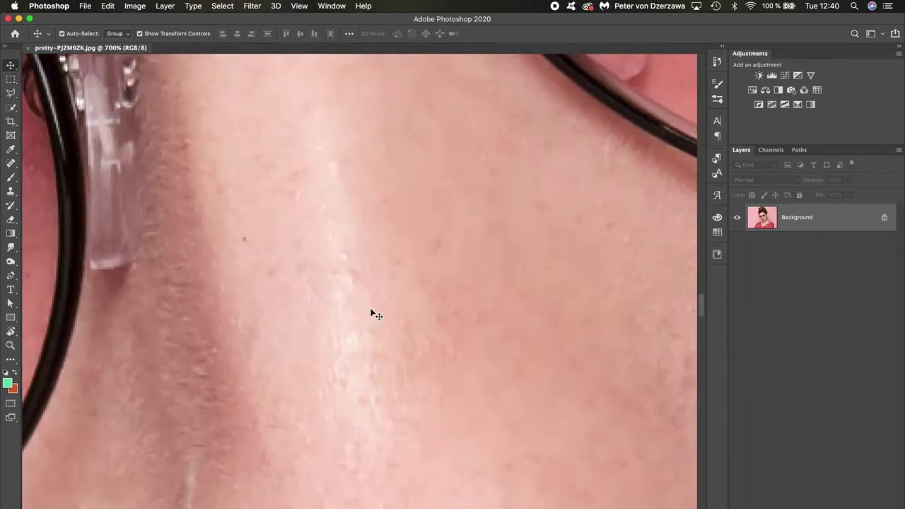
pyautogui.press('super+minus')
pyautogui.press('super')
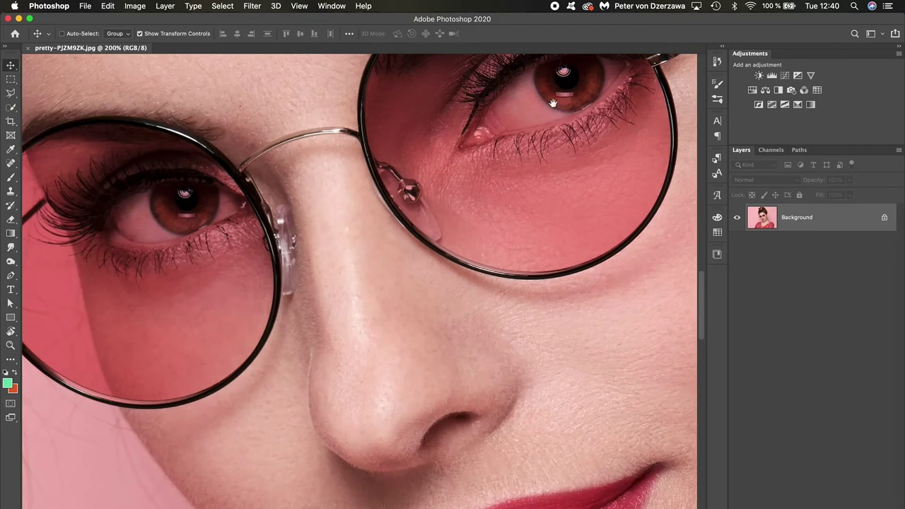
# Pan to the right eye and magnify to 1600% with the pupil and catchlight centred.
pyautogui.moveTo(552, 104); pyautogui.dragTo(362, 291)
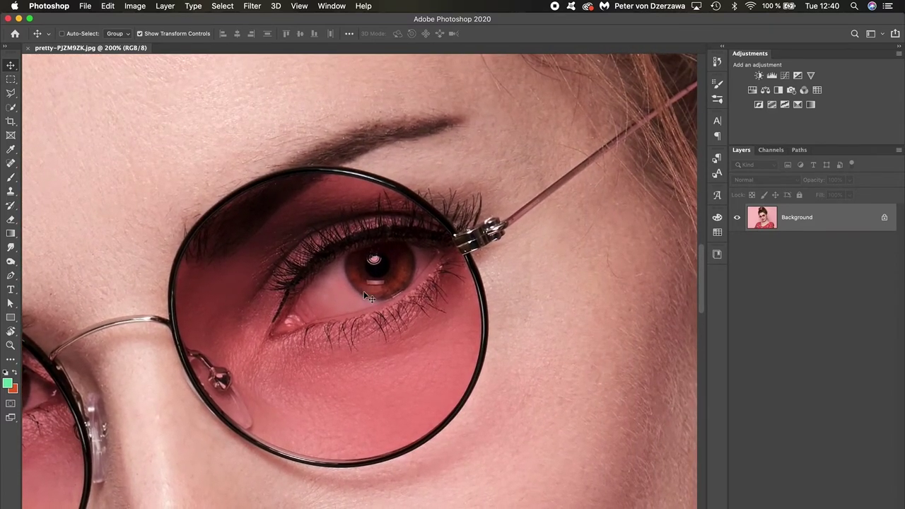
pyautogui.press('super+equal')
pyautogui.press('super+equal')
pyautogui.press('super+equal')
pyautogui.press('super+equal')
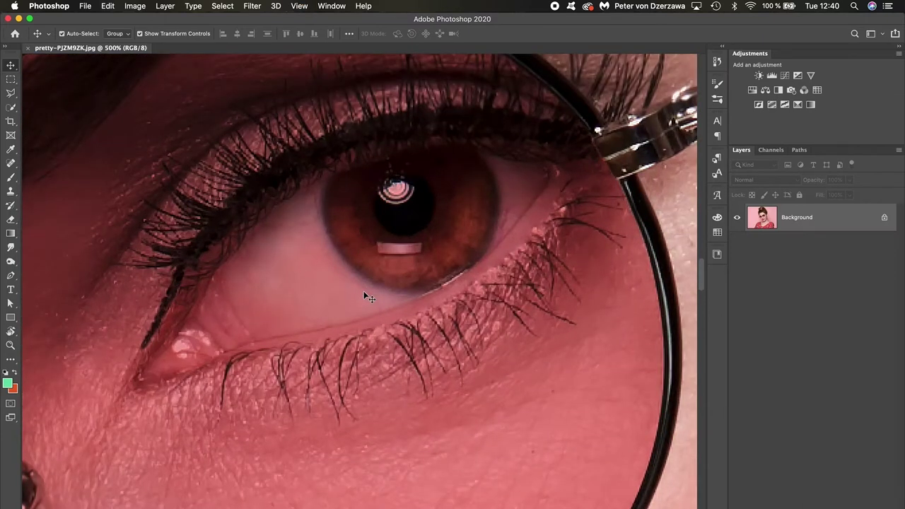
pyautogui.press('super+equal')
pyautogui.press('super+equal')
pyautogui.press('super+equal')
pyautogui.press('super+equal')
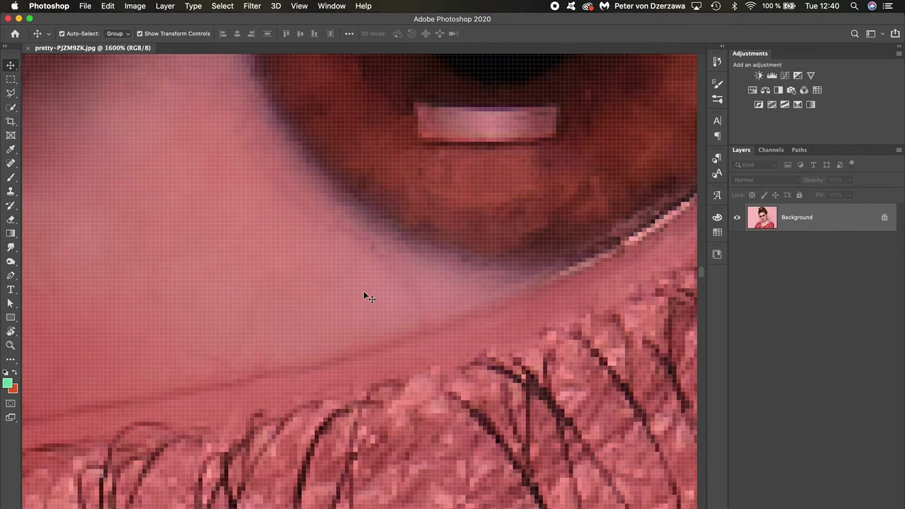
pyautogui.moveTo(430, 190); pyautogui.dragTo(269, 455)
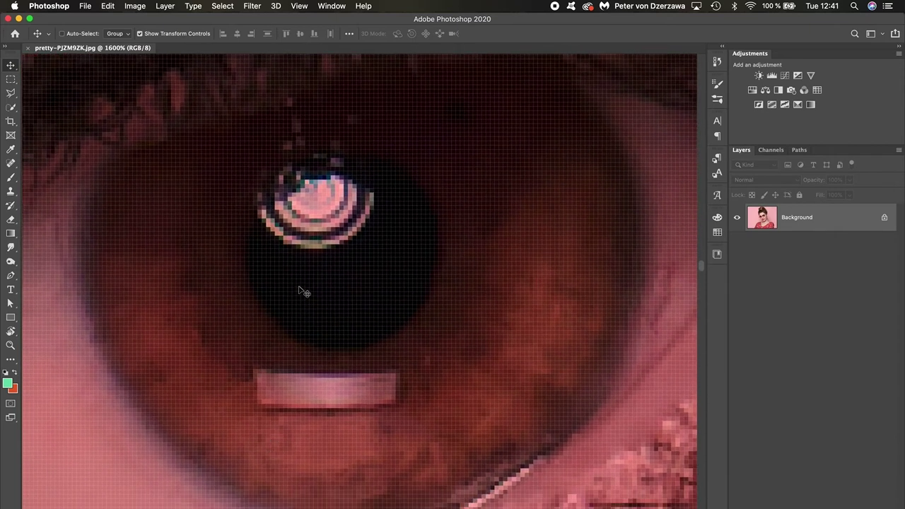
pyautogui.click(303, 6)
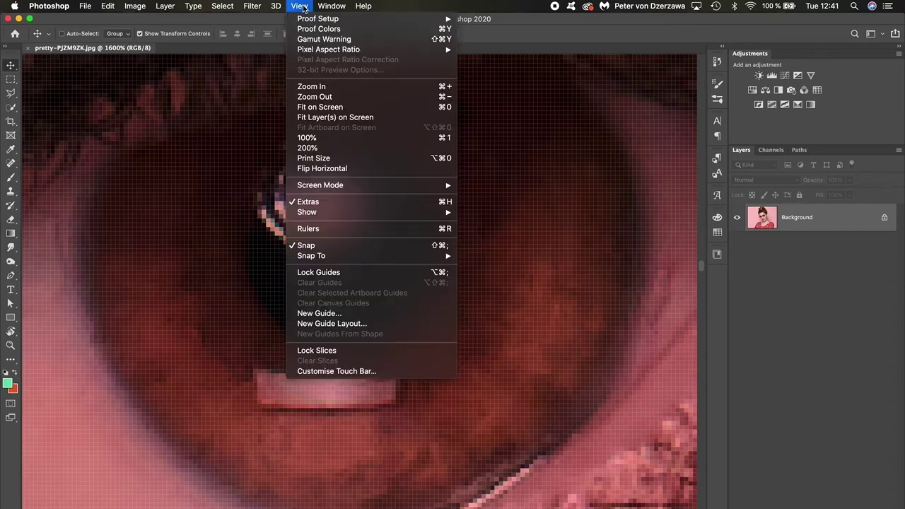
# Fit the portrait on screen, zoom to 600% on the nose, then refit with Cmd+0 at 36.3%.
pyautogui.click(327, 108)
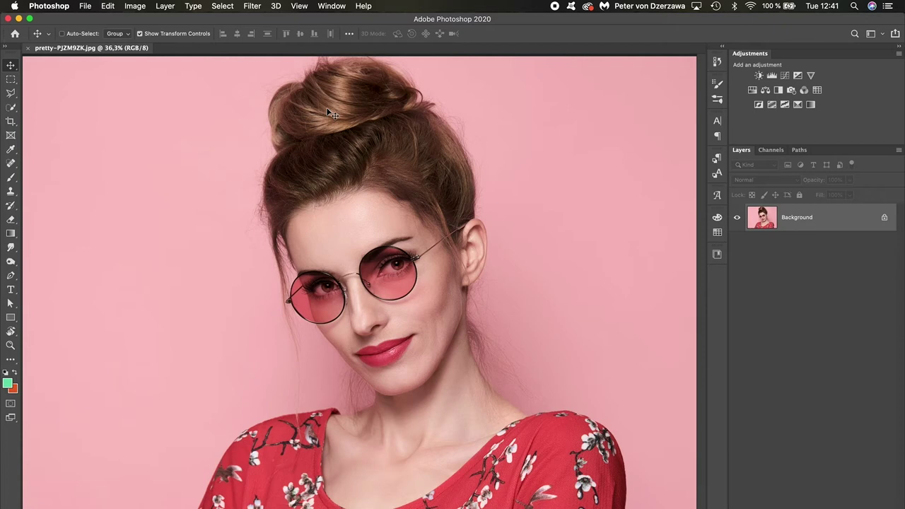
pyautogui.press('super+plus')
pyautogui.press('super+plus')
pyautogui.press('super+plus')
pyautogui.press('super+plus')
pyautogui.press('super+plus')
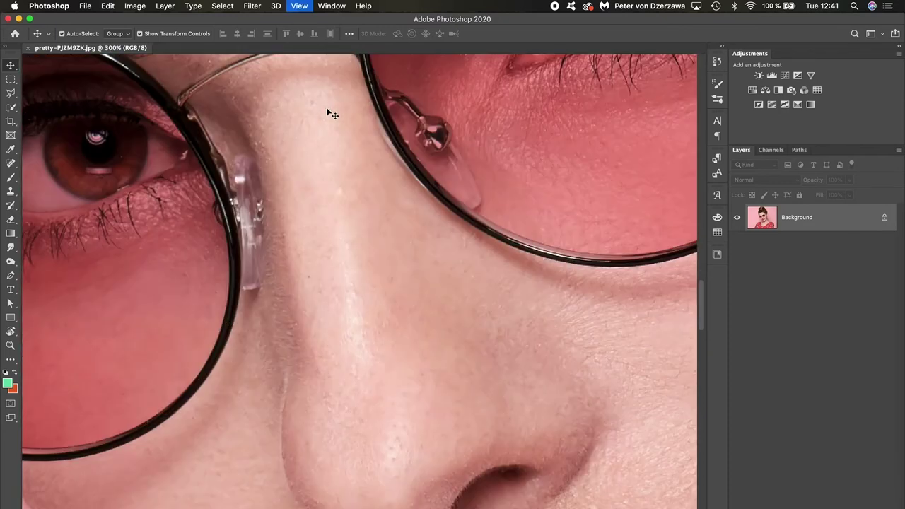
pyautogui.press('super+plus')
pyautogui.press('super+plus')
pyautogui.press('super+plus')
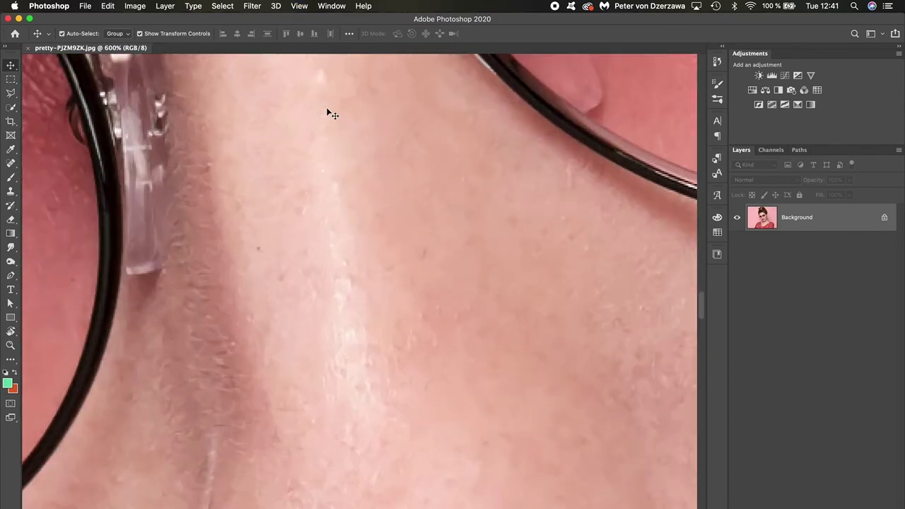
pyautogui.press('super')
pyautogui.press('super+0')
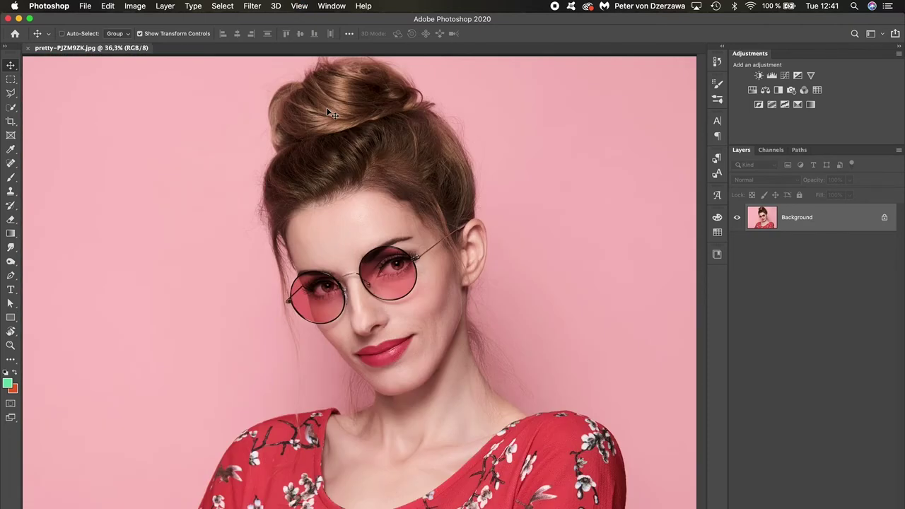
# Zoom to 600% on the nose bridge and pan to centre the eye inside the right lens.
pyautogui.press('super')
pyautogui.press('super+plus')
pyautogui.press('super+plus')
pyautogui.press('super+plus')
pyautogui.press('super+plus')
pyautogui.press('super+plus')
pyautogui.press('super+plus')
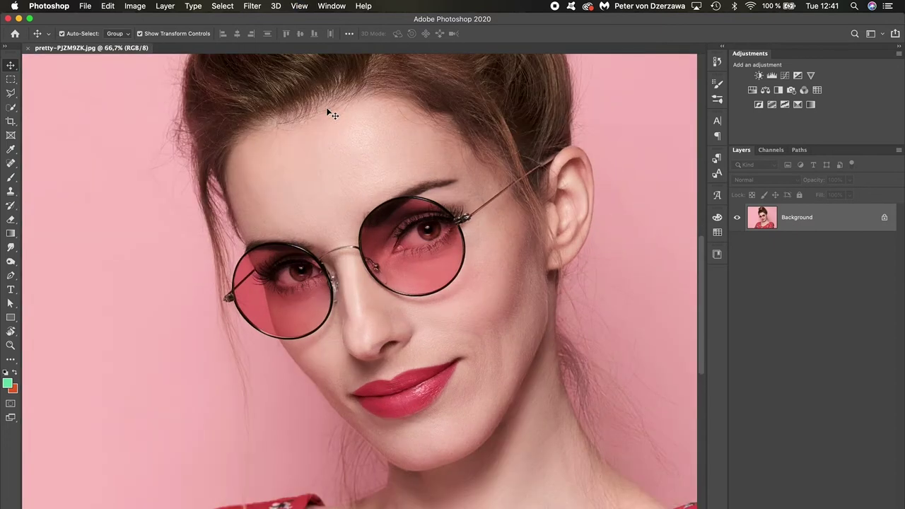
pyautogui.press('super+plus')
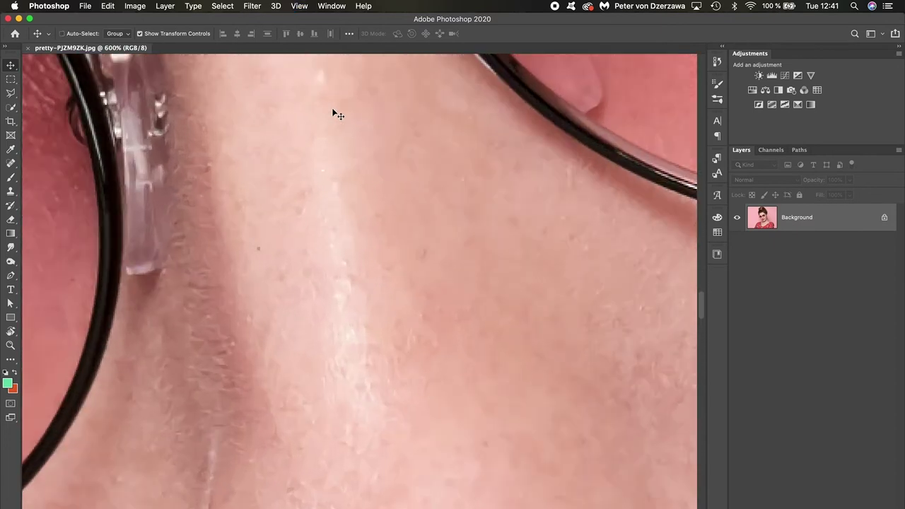
pyautogui.moveTo(470, 190); pyautogui.dragTo(107, 508)
pyautogui.moveTo(410, 388); pyautogui.dragTo(240, 501)
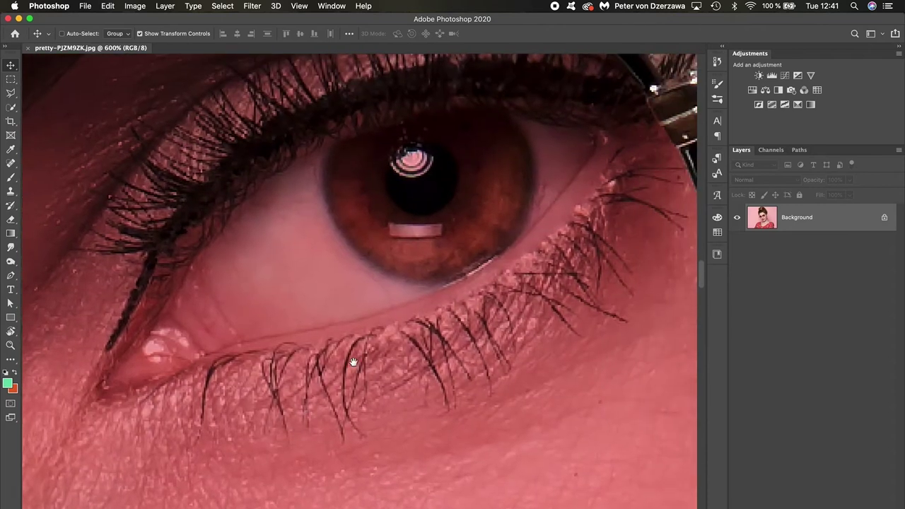
pyautogui.moveTo(354, 360); pyautogui.dragTo(303, 463)
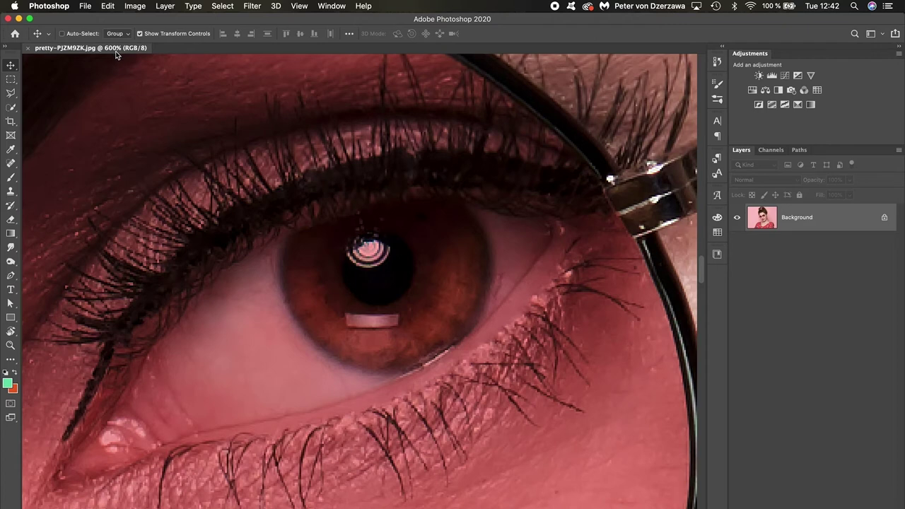
# Magnify the iris to 1600%, then return to 100% actual pixels with Cmd+1.
pyautogui.press('super+equal')
pyautogui.press('super+equal')
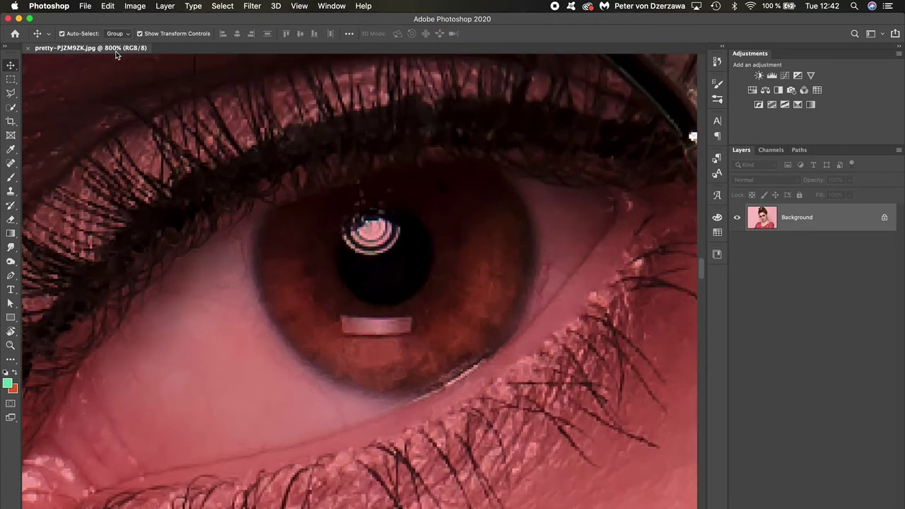
pyautogui.press('super+equal')
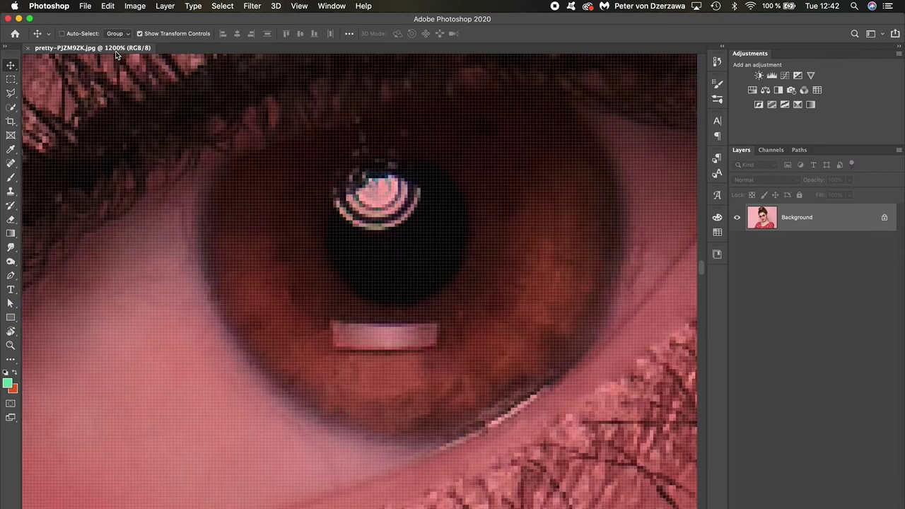
pyautogui.press('super')
pyautogui.press('super+equal')
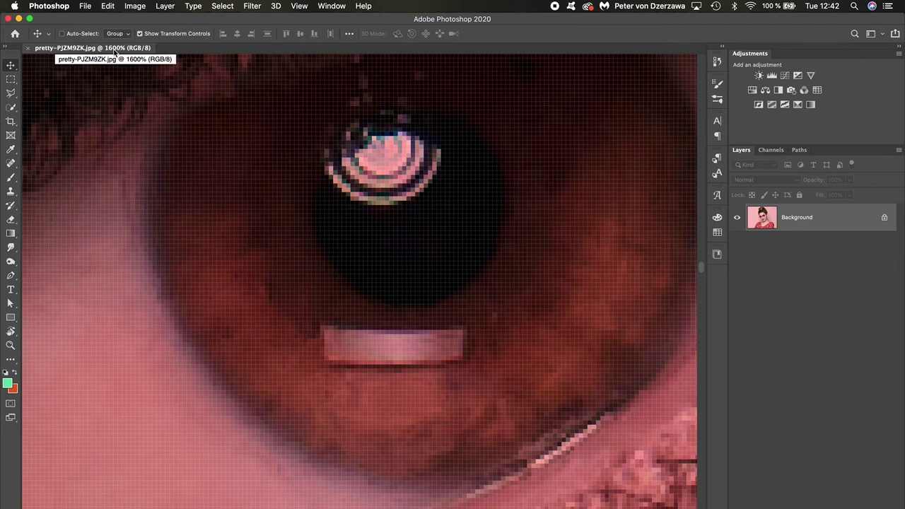
pyautogui.press('super+1')
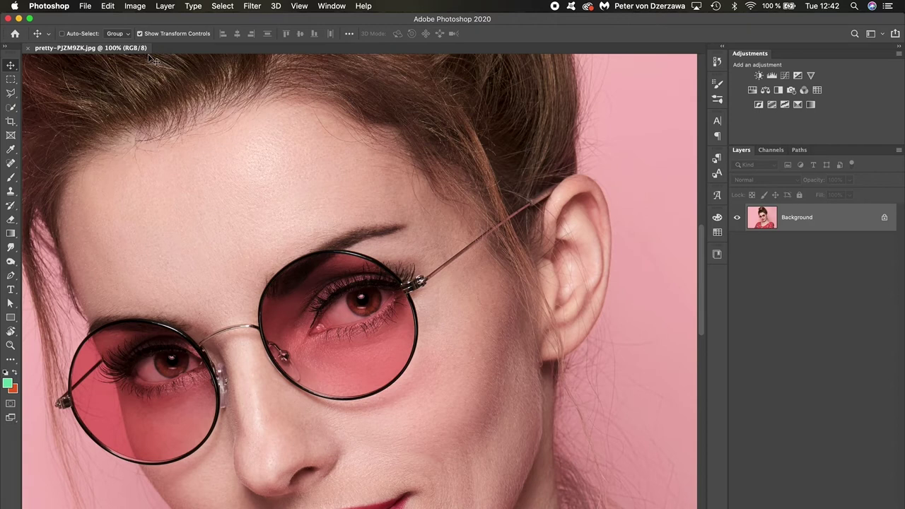
# Zoom to 3200% on the pupil highlight, then go back to 100% and fit the portrait on screen.
pyautogui.press('super+plus')
pyautogui.press('super+plus')
pyautogui.press('super+plus')
pyautogui.press('super+plus')
pyautogui.press('super+plus')
pyautogui.press('super+plus')
pyautogui.press('super+plus')
pyautogui.press('super+plus')
pyautogui.press('super+plus')
pyautogui.press('super+plus')
pyautogui.press('super+plus')
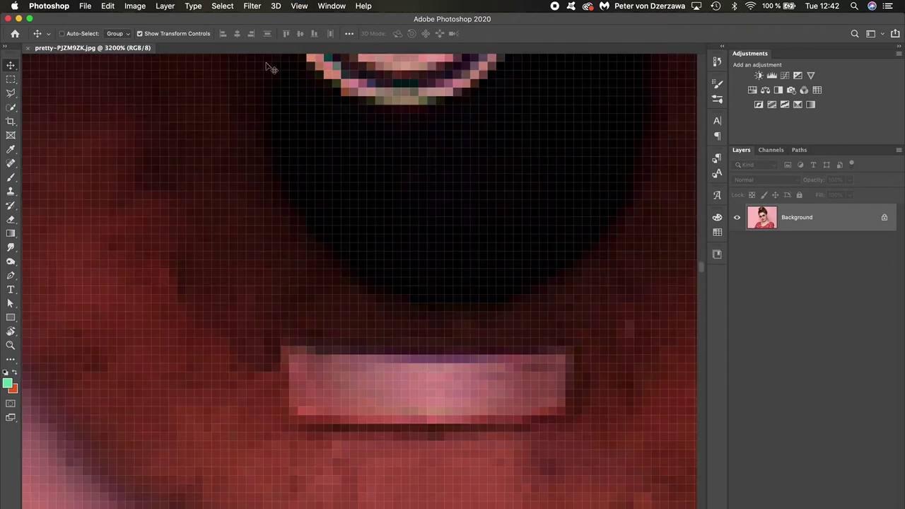
pyautogui.moveTo(353, 85); pyautogui.dragTo(289, 285)
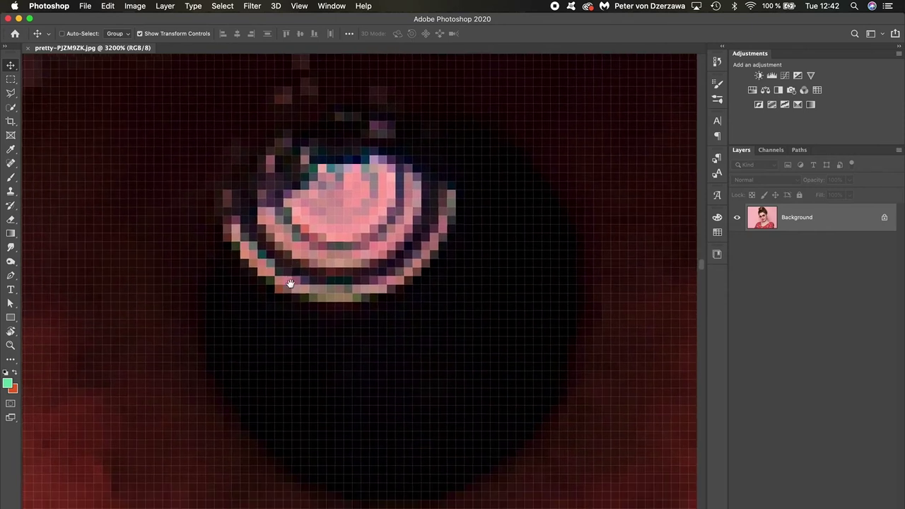
pyautogui.press('super')
pyautogui.press('super+1')
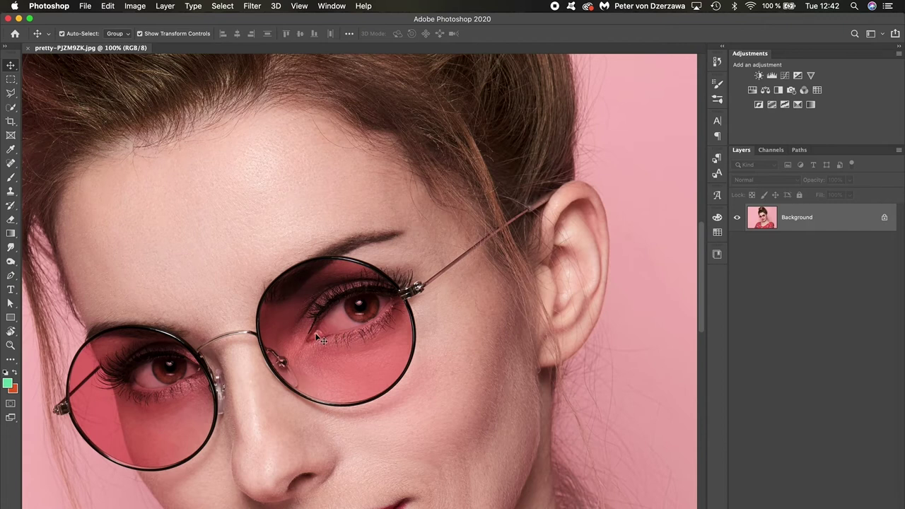
pyautogui.press('super+0')
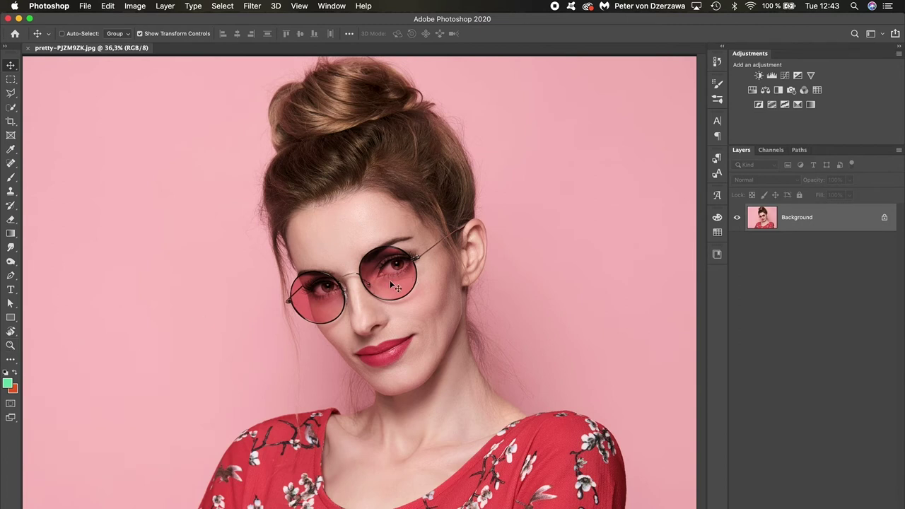
pyautogui.press('z')
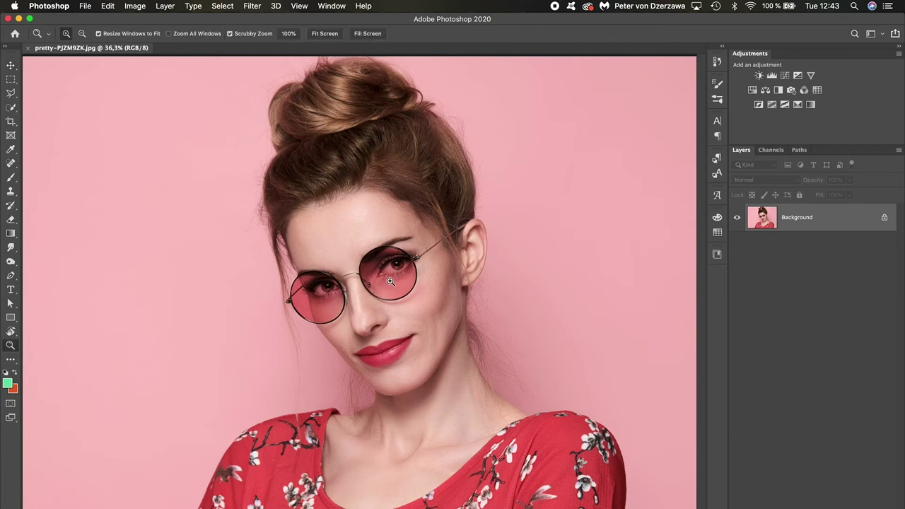
pyautogui.press('v')
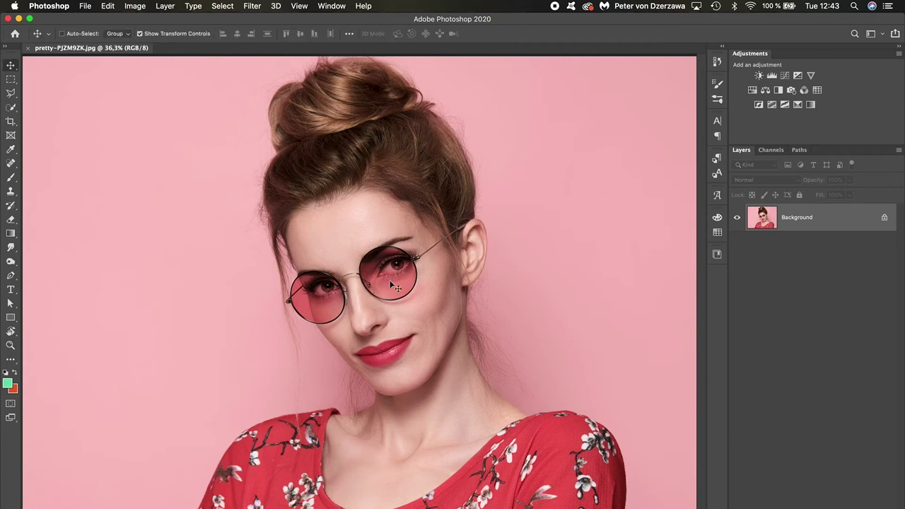
pyautogui.press('z')
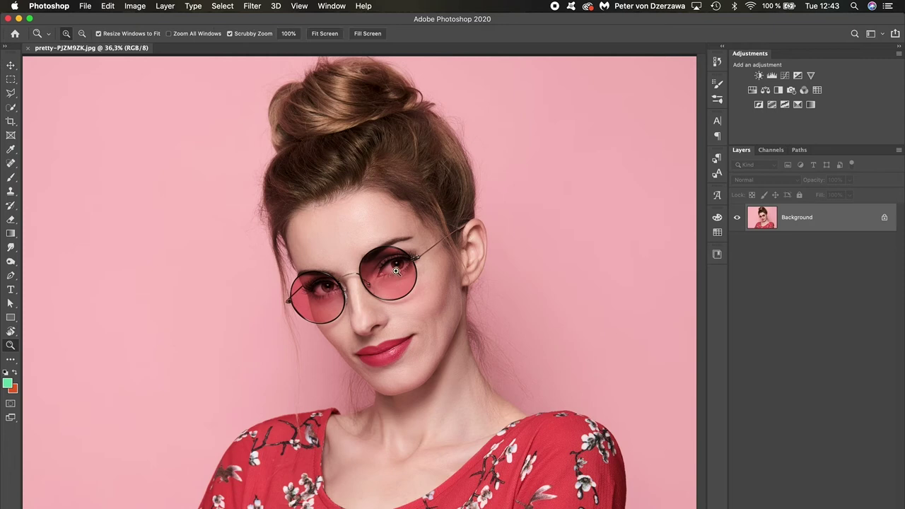
pyautogui.moveTo(396, 271); pyautogui.dragTo(396, 270)
pyautogui.press('v')
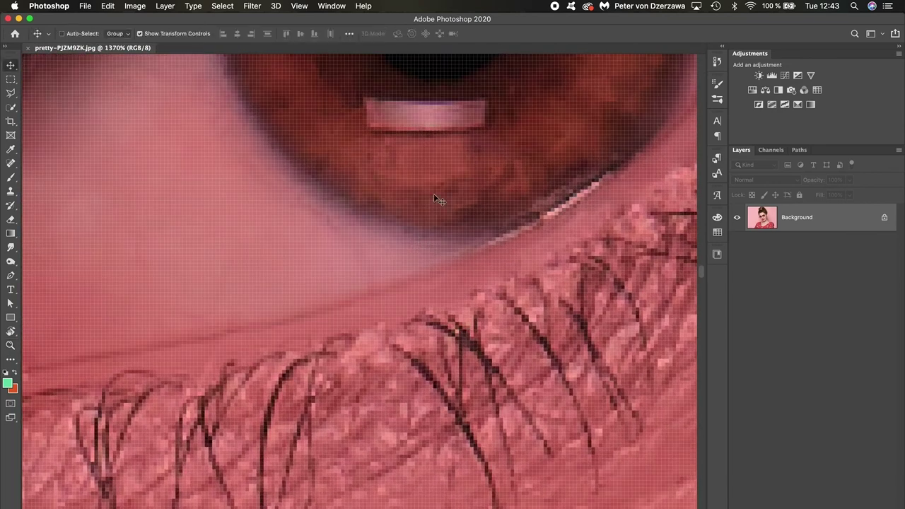
pyautogui.moveTo(433, 193); pyautogui.dragTo(391, 352)
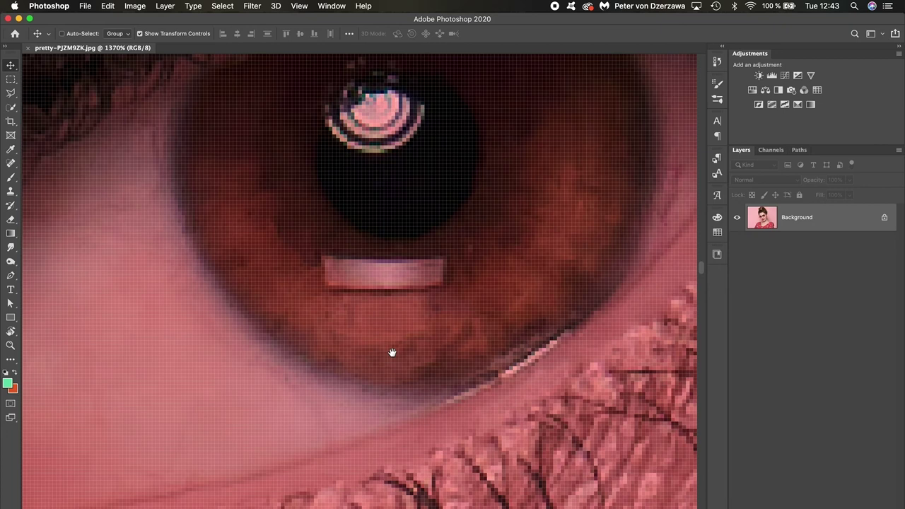
pyautogui.press('super+minus')
pyautogui.press('super+minus')
pyautogui.press('super+minus')
pyautogui.press('super+0')
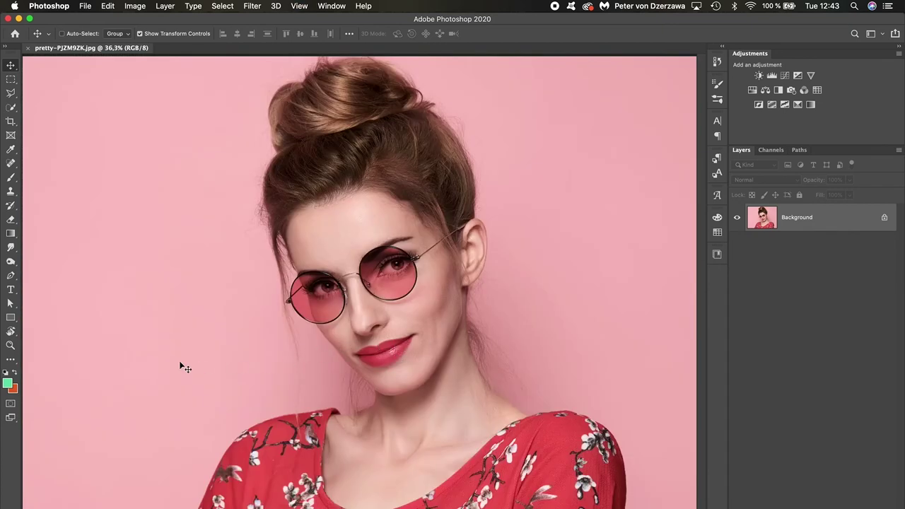
# Zoom the right lens step by step up to 100% with the Zoom tool.
pyautogui.click(10, 345)
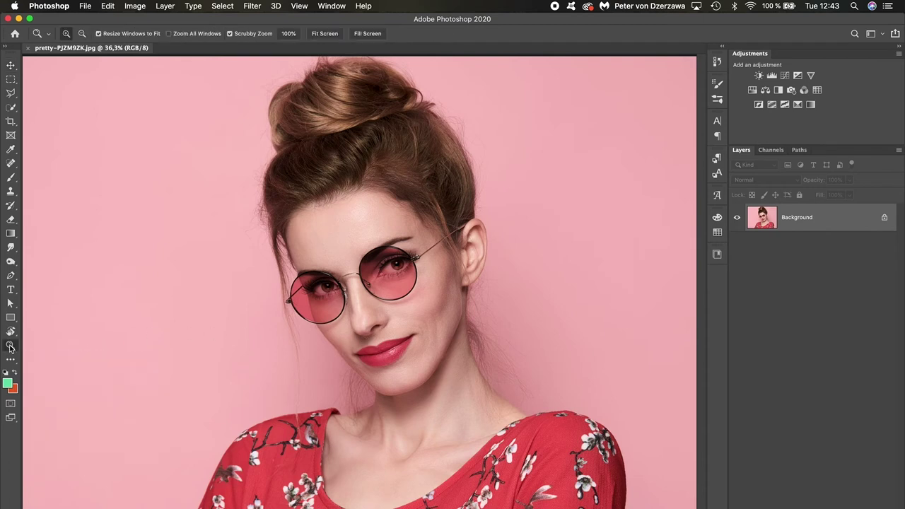
pyautogui.click(400, 267)
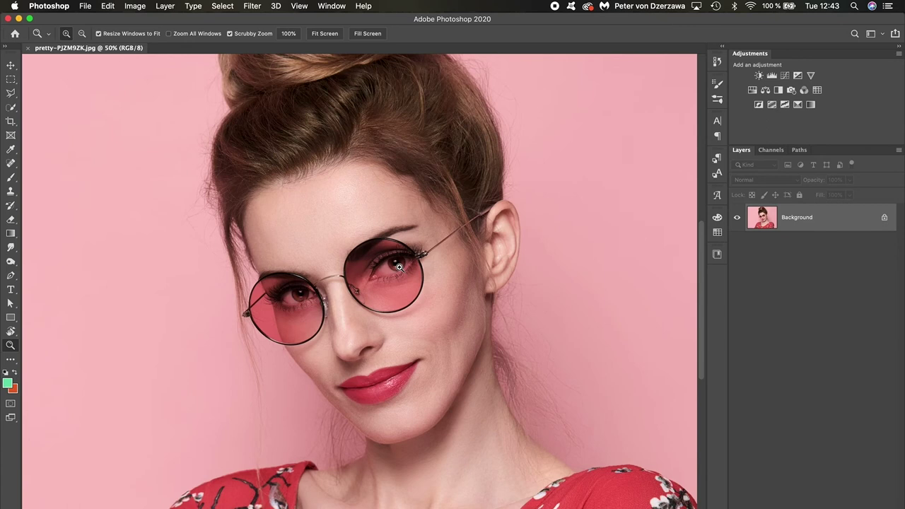
pyautogui.click(400, 266)
pyautogui.click(397, 265)
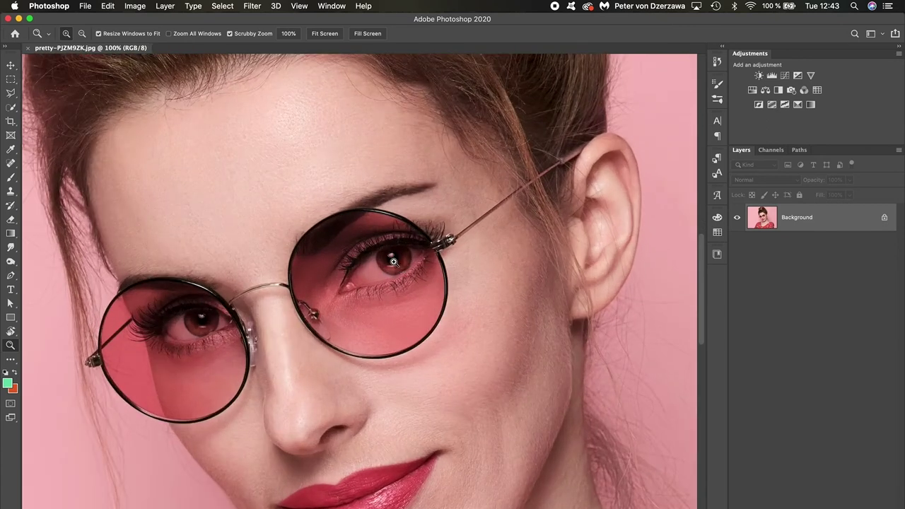
# Zoom continuously into the right eye, then Option-zoom back out to 26.5%.
pyautogui.moveTo(394, 262); pyautogui.dragTo(427, 257)
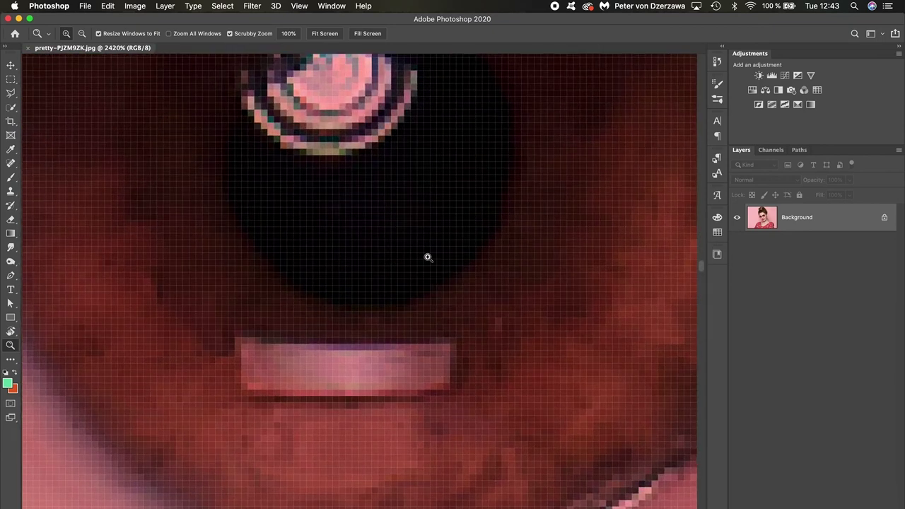
pyautogui.press('alt')
pyautogui.moveTo(393, 241); pyautogui.dragTo(394, 240)
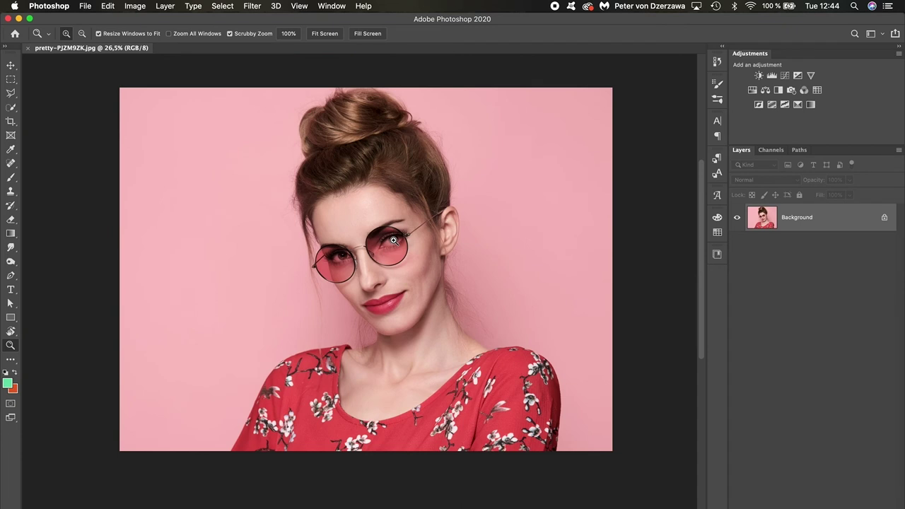
# Shrink the portrait to a thumbnail, then scrubby-zoom back to about 173% on the lens and cheek.
pyautogui.moveTo(393, 240); pyautogui.dragTo(393, 241)
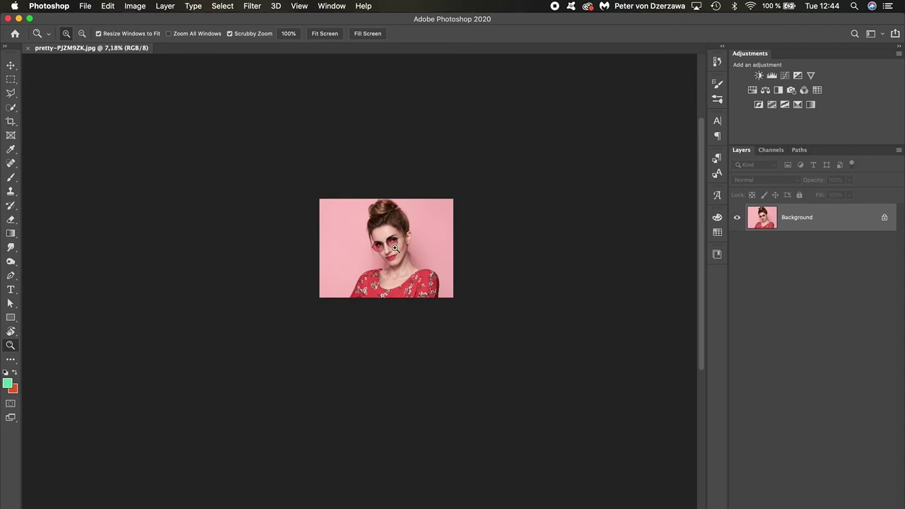
pyautogui.moveTo(393, 247); pyautogui.dragTo(548, 247)
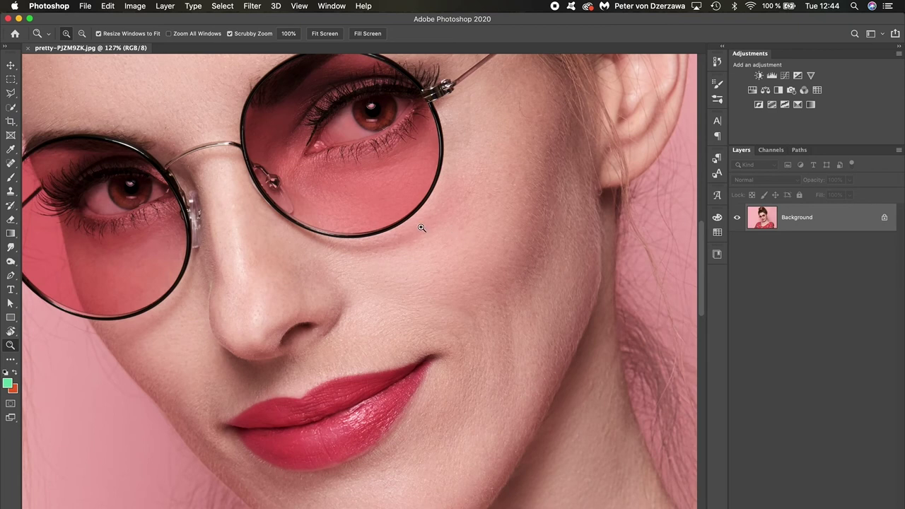
pyautogui.moveTo(422, 228); pyautogui.dragTo(440, 238)
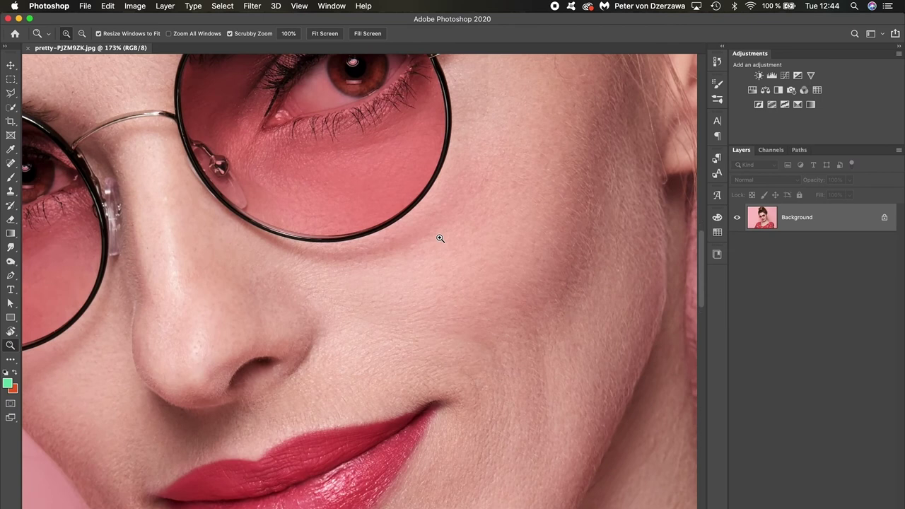
# Pan to show the whole right lens, then apply Fill Screen so the portrait fills the window.
pyautogui.moveTo(371, 203); pyautogui.dragTo(439, 358)
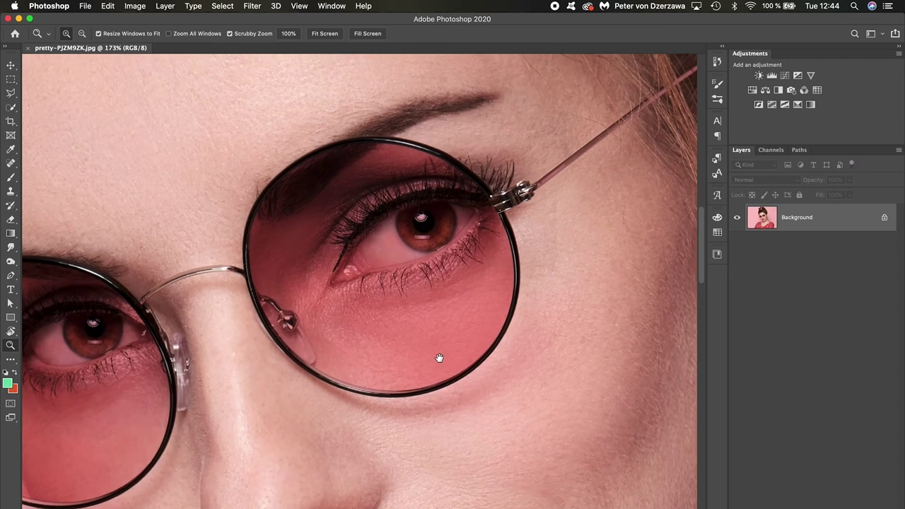
pyautogui.click(367, 33)
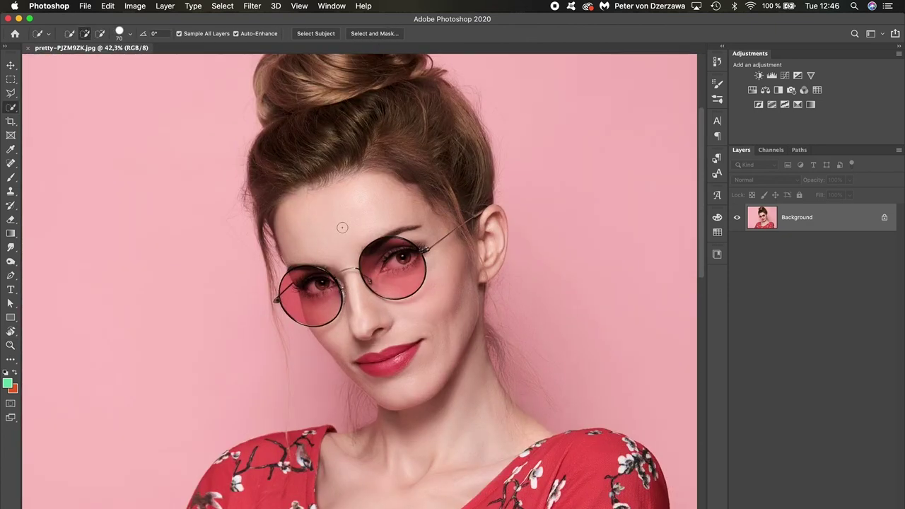
# Pinch-zoom out and in on the portrait, ending with the whole image at 19.1%.
pyautogui.scroll(-3, 342, 226)
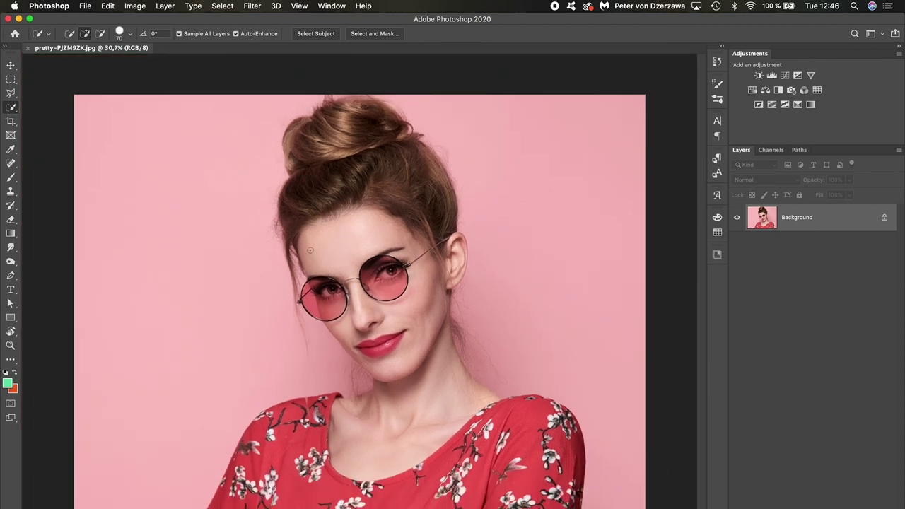
pyautogui.scroll(-3, 310, 250)
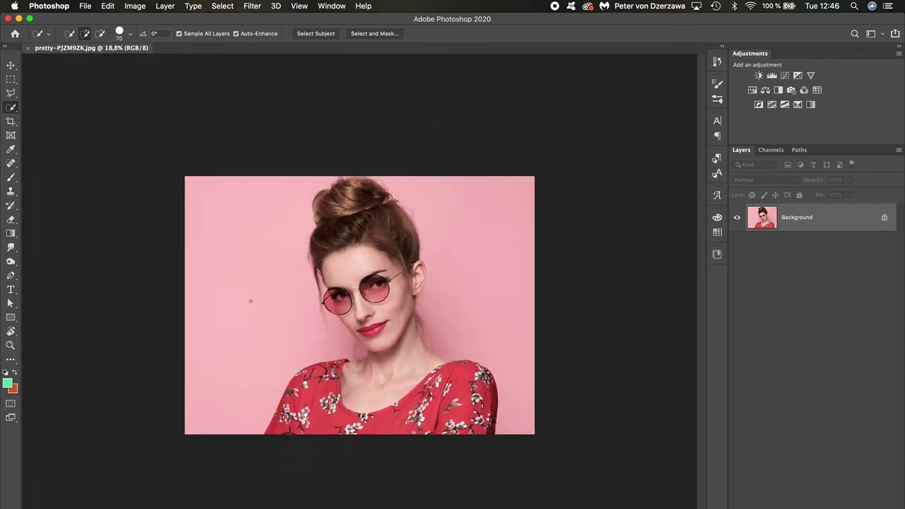
pyautogui.scroll(-3, 249, 301)
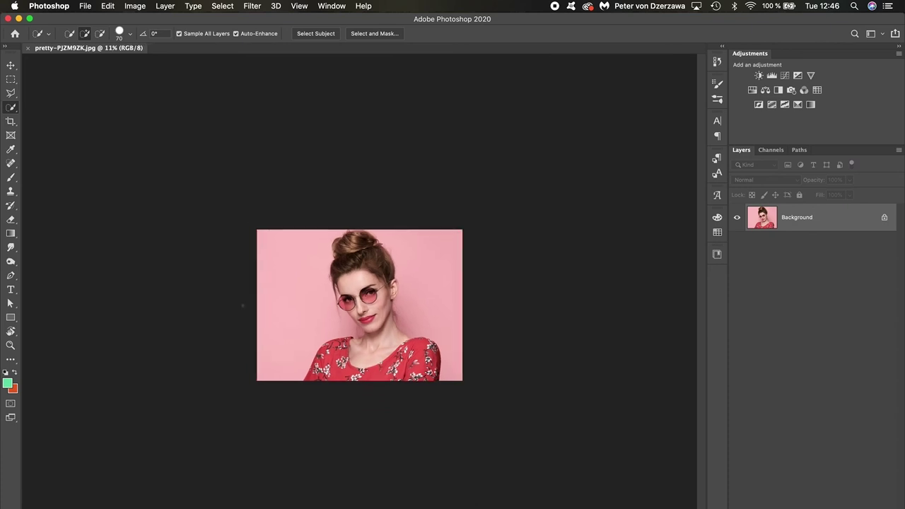
pyautogui.scroll(-1, 242, 306)
pyautogui.scroll(10, 242, 305)
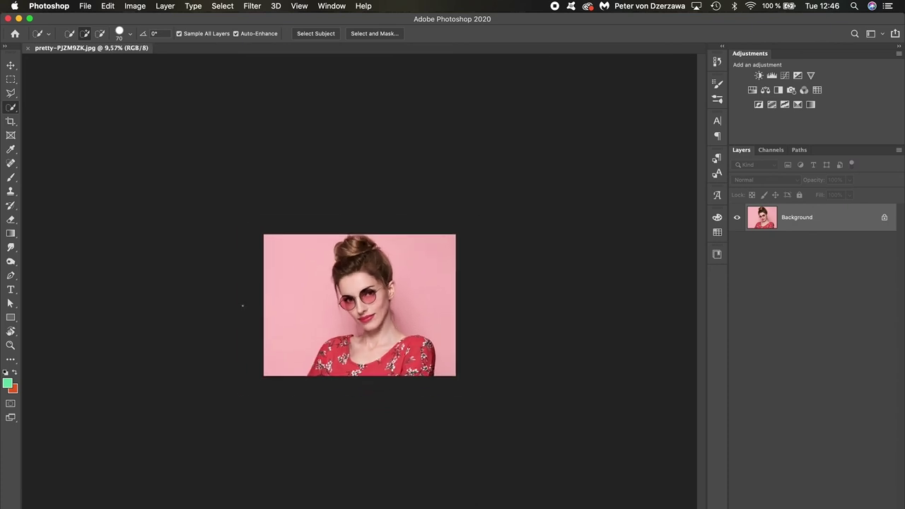
pyautogui.scroll(5, 218, 329)
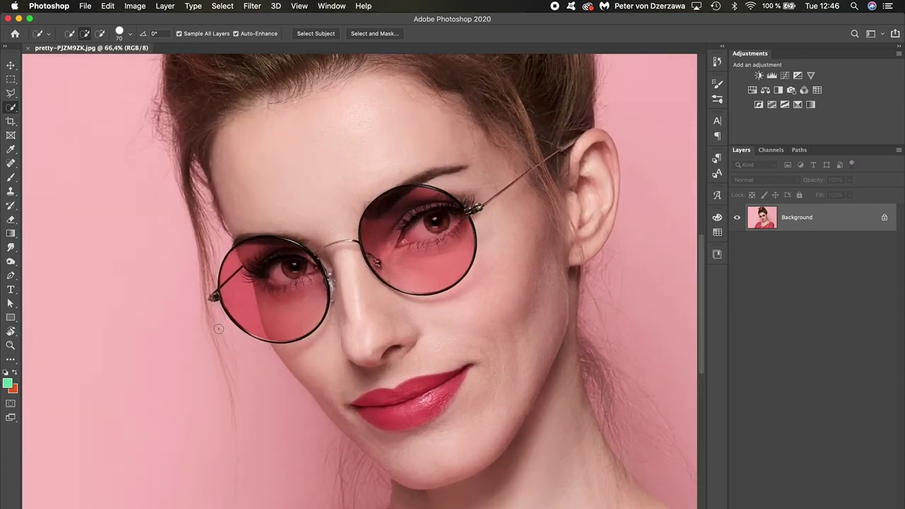
pyautogui.scroll(-6, 219, 329)
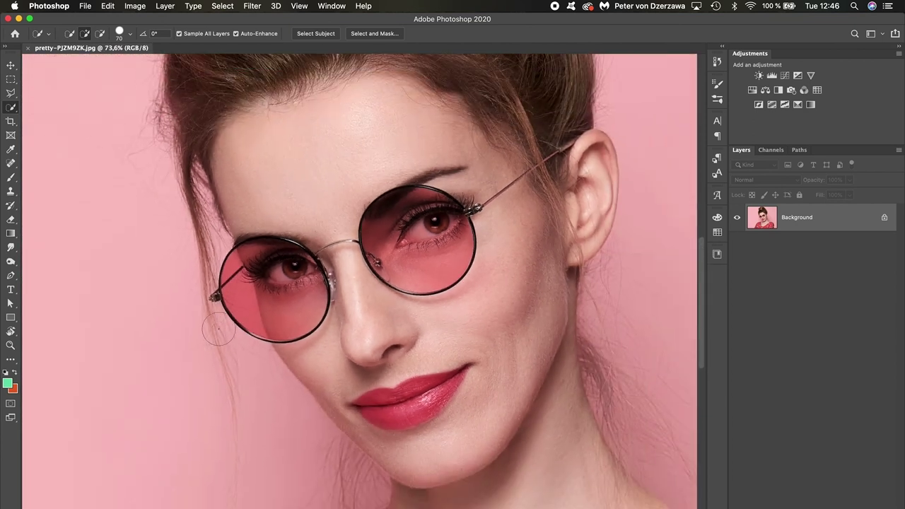
pyautogui.scroll(-4, 218, 329)
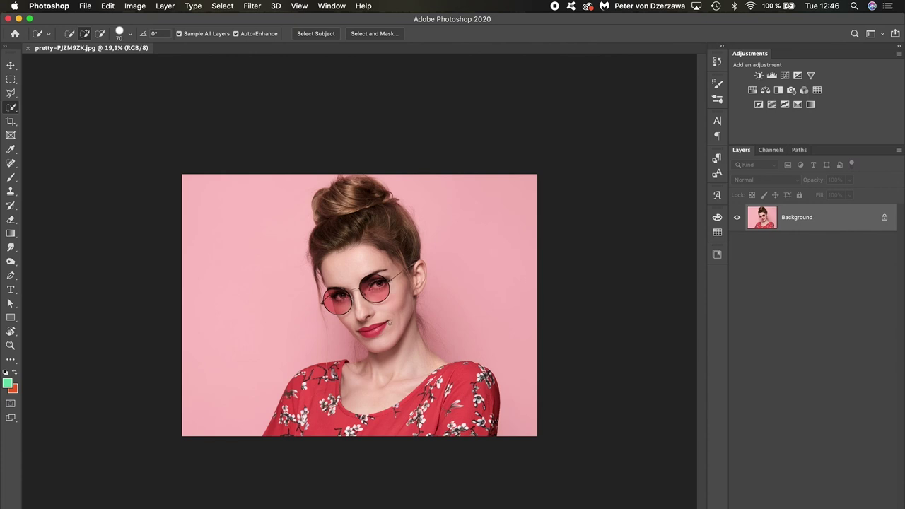
# Spread-zoom into the face until the portrait fills the window at about 41%.
pyautogui.scroll(5, 381, 323)
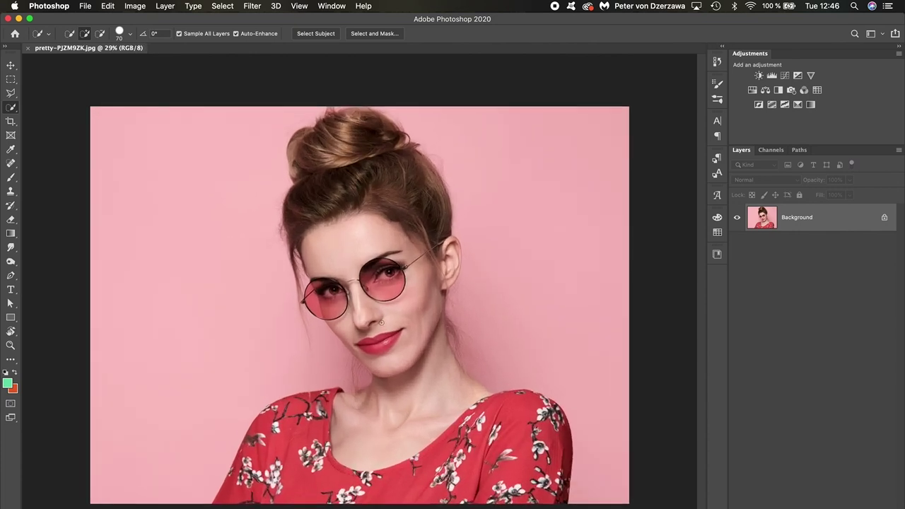
pyautogui.scroll(1, 381, 323)
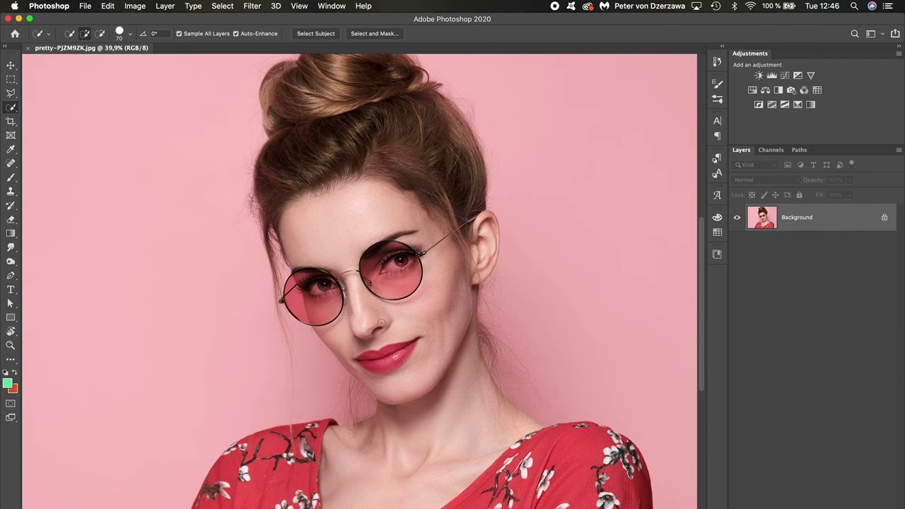
pyautogui.scroll(1, 381, 323)
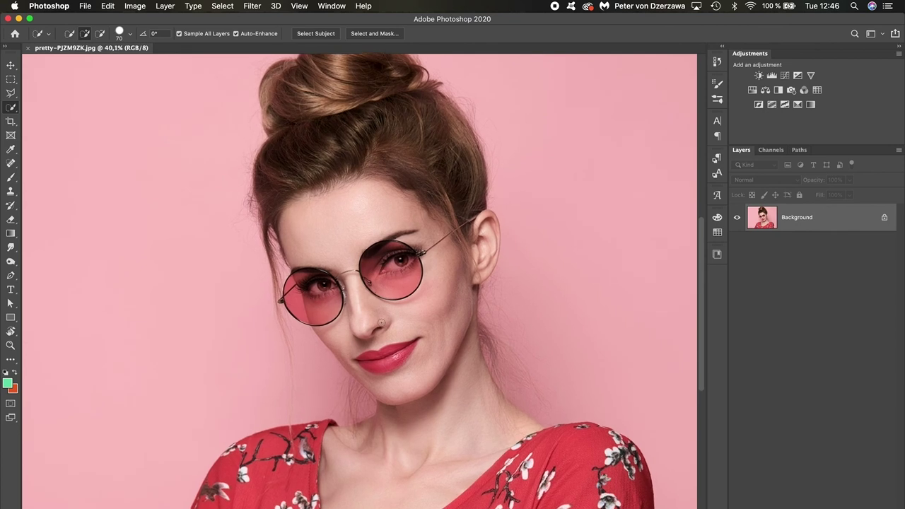